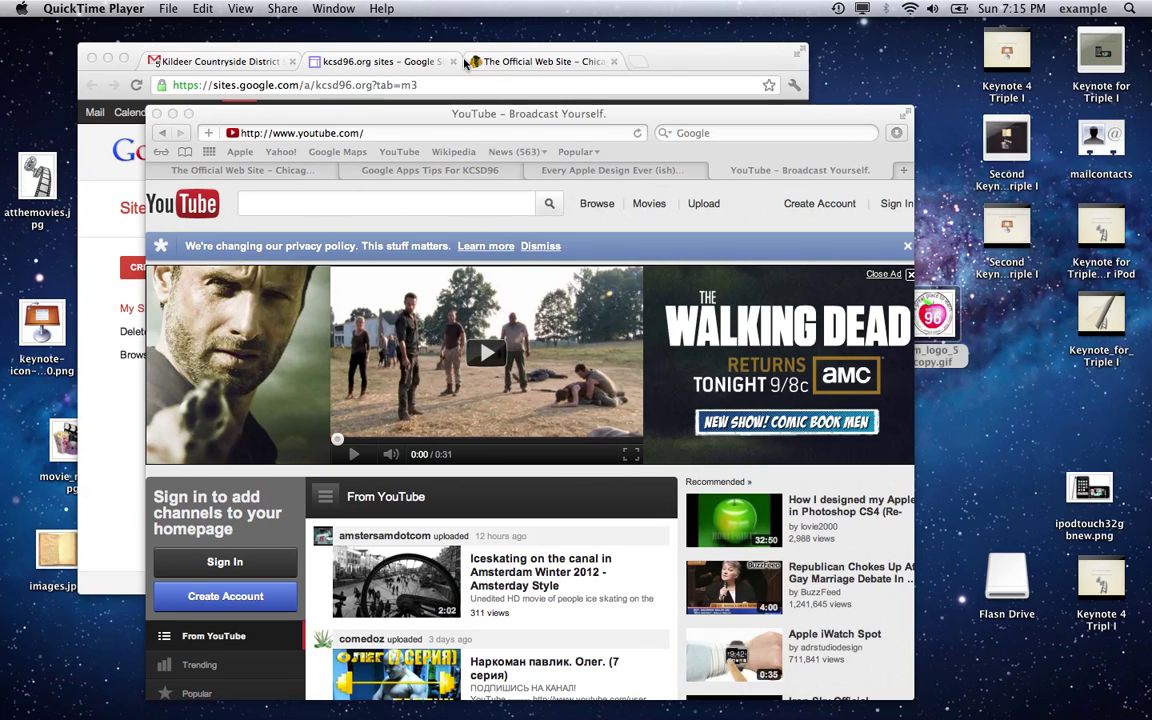
Select the district logo file sm_logo_5 copy.gif on the desktop.
{"action": "left_click", "coordinate": [395, 110]}
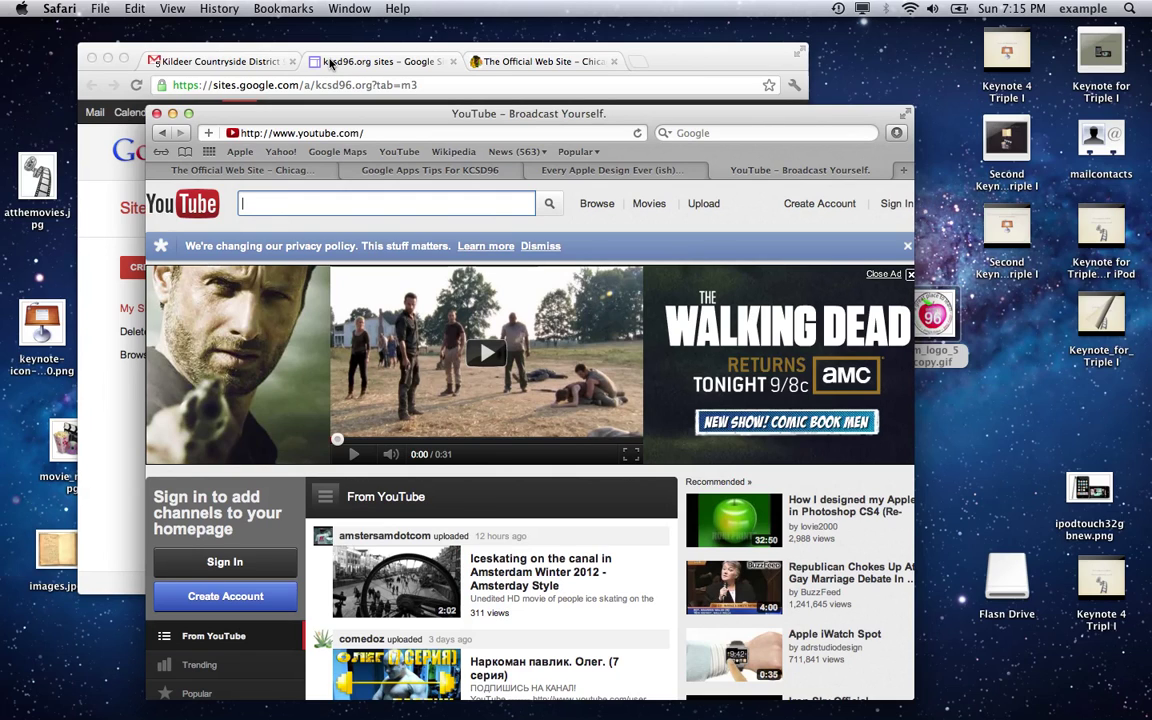
{"action": "left_click", "coordinate": [940, 318]}
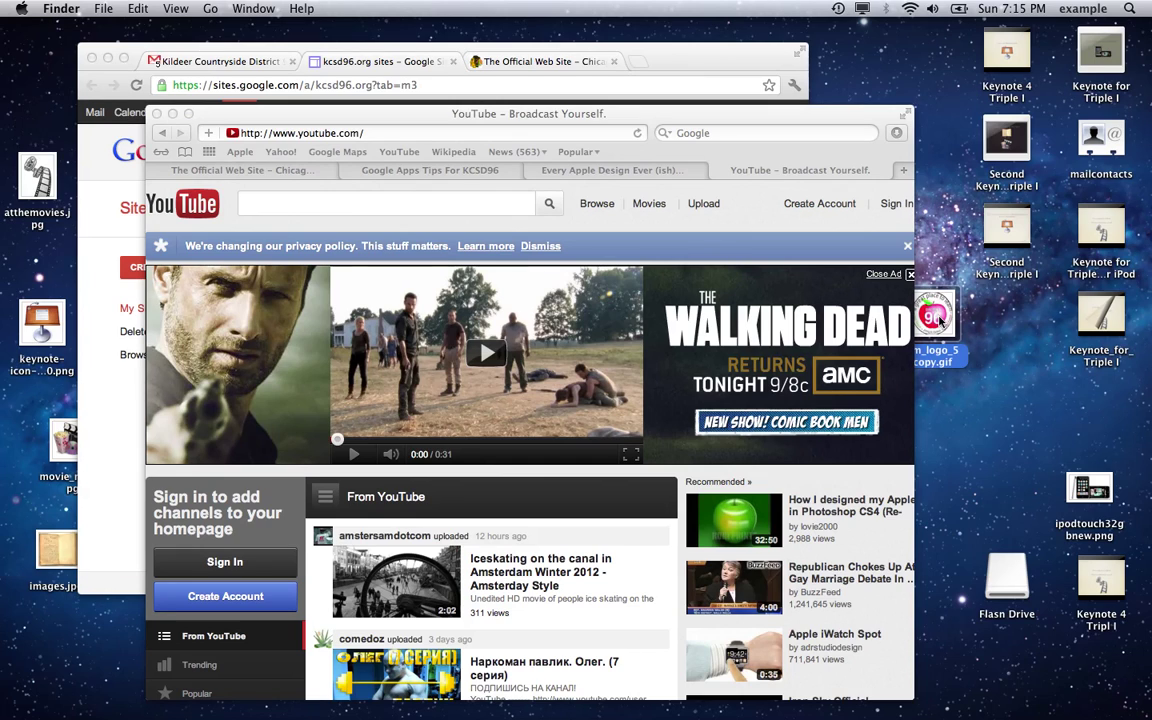
Open sm_logo_5 copy.gif in Preview and start exporting it with File > Export.
{"action": "double_click", "coordinate": [940, 318]}
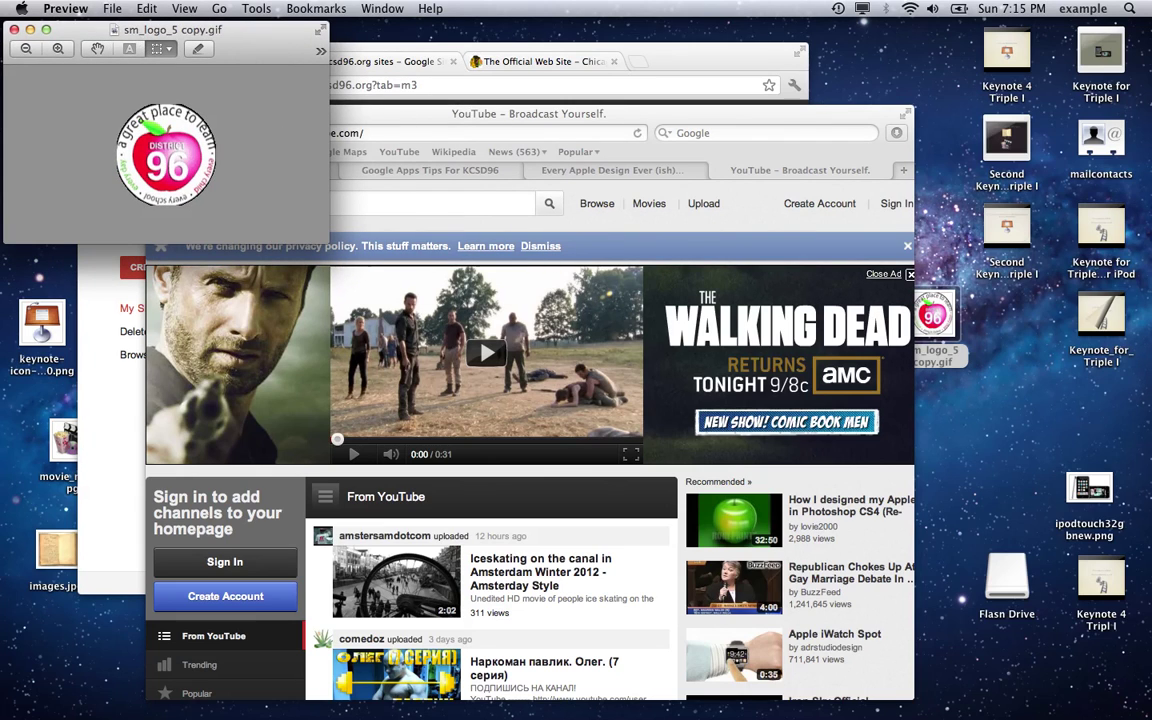
{"action": "left_click", "coordinate": [112, 8]}
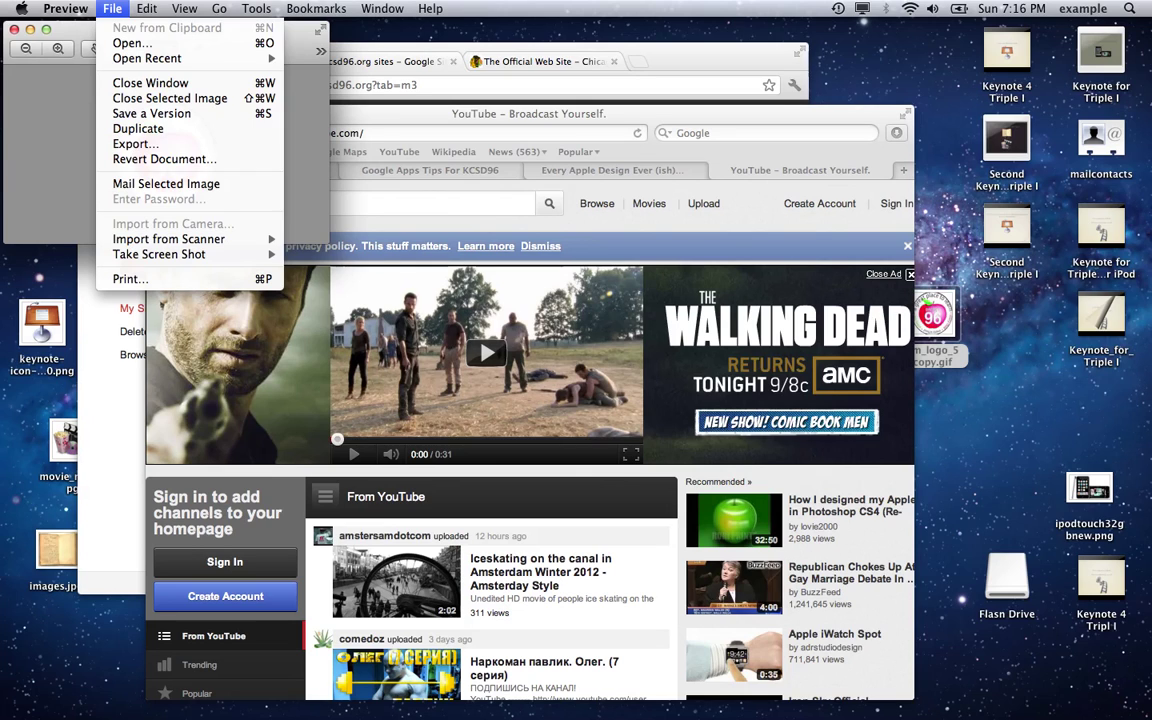
{"action": "left_click", "coordinate": [120, 146]}
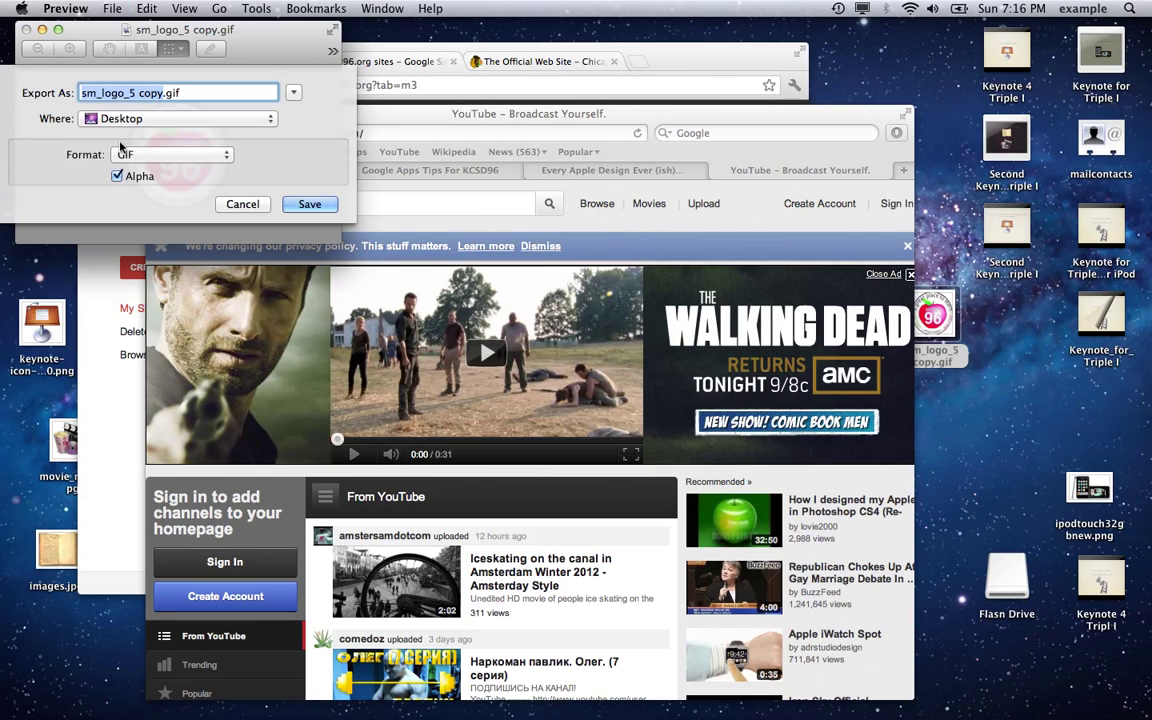
Save the export to the desktop as favicon.ico, keeping both extensions.
{"action": "type", "text": "favion"}
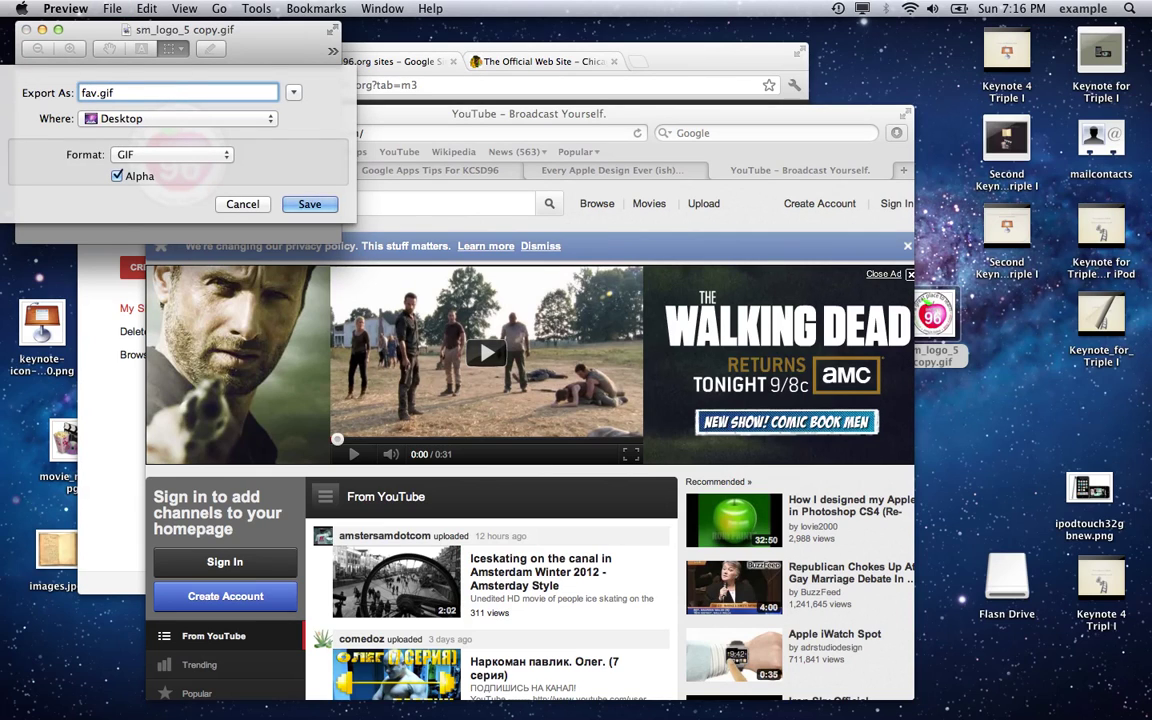
{"action": "key", "text": "BackSpace"}
{"action": "key", "text": "BackSpace"}
{"action": "key", "text": "BackSpace"}
{"action": "key", "text": "BackSpace"}
{"action": "type", "text": "vicon"}
{"action": "left_click", "coordinate": [144, 91]}
{"action": "key", "text": "BackSpace"}
{"action": "key", "text": "BackSpace"}
{"action": "key", "text": "BackSpace"}
{"action": "type", "text": "ico"}
{"action": "left_click", "coordinate": [312, 204]}
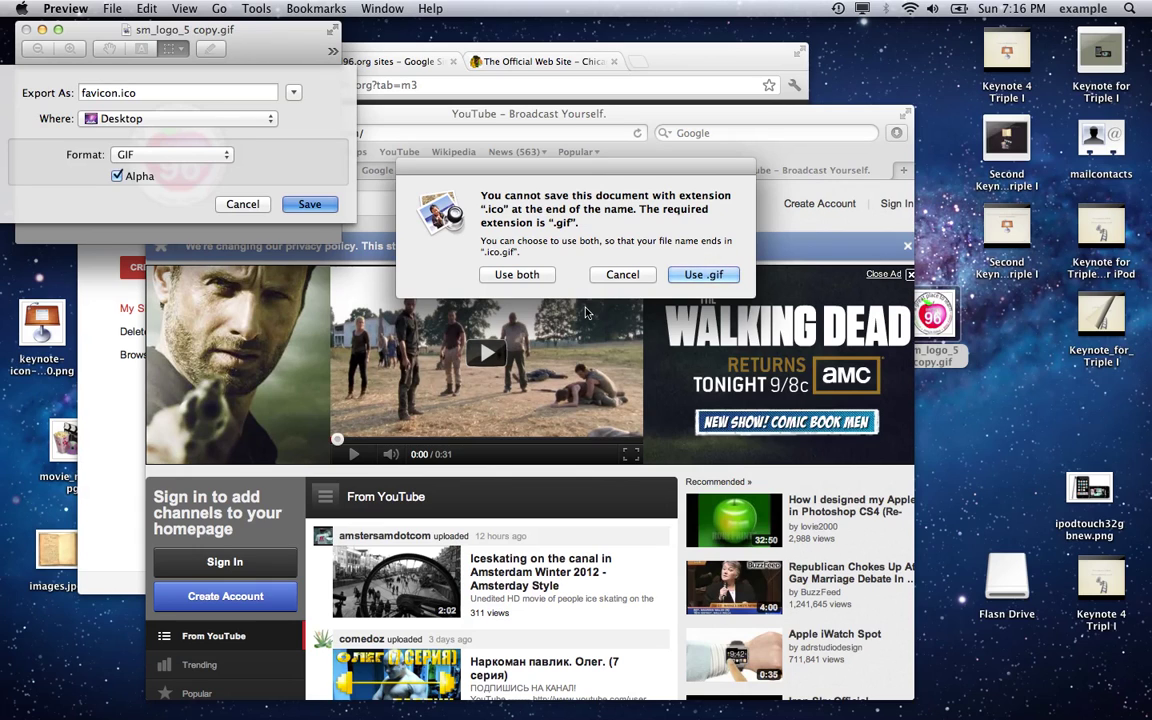
{"action": "left_click", "coordinate": [517, 275]}
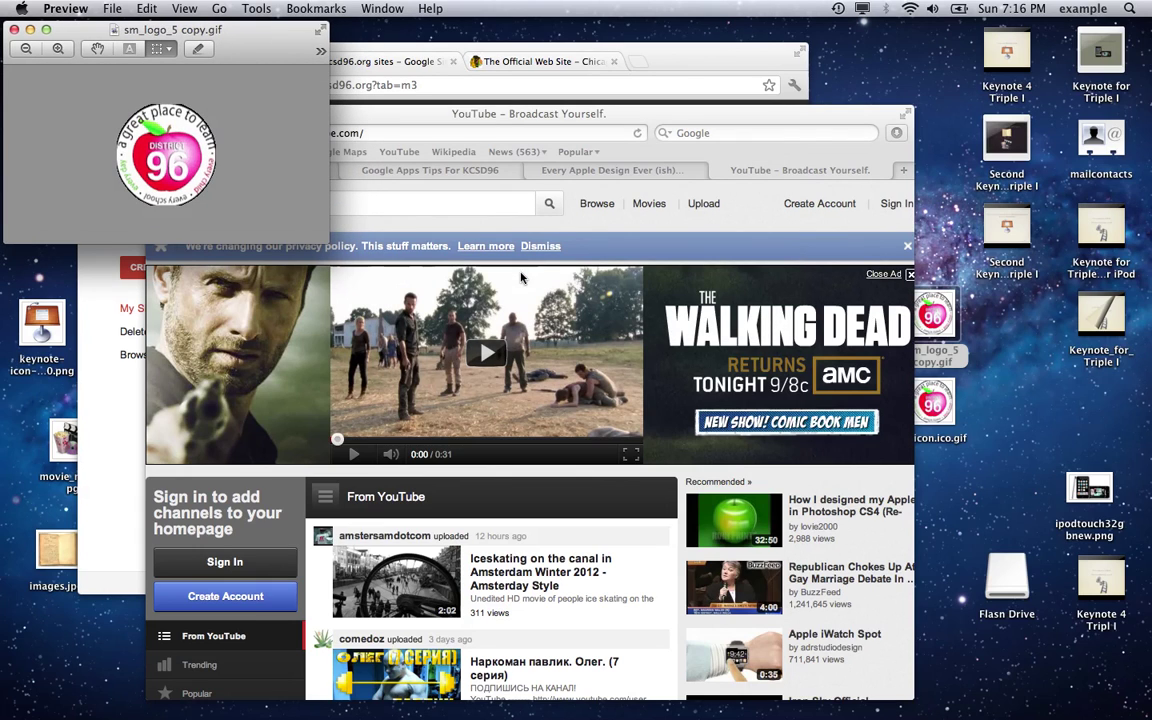
Rename favicon.ico.gif on the desktop to favicon.ico, confirm .ico, and close Preview.
{"action": "left_click", "coordinate": [938, 408]}
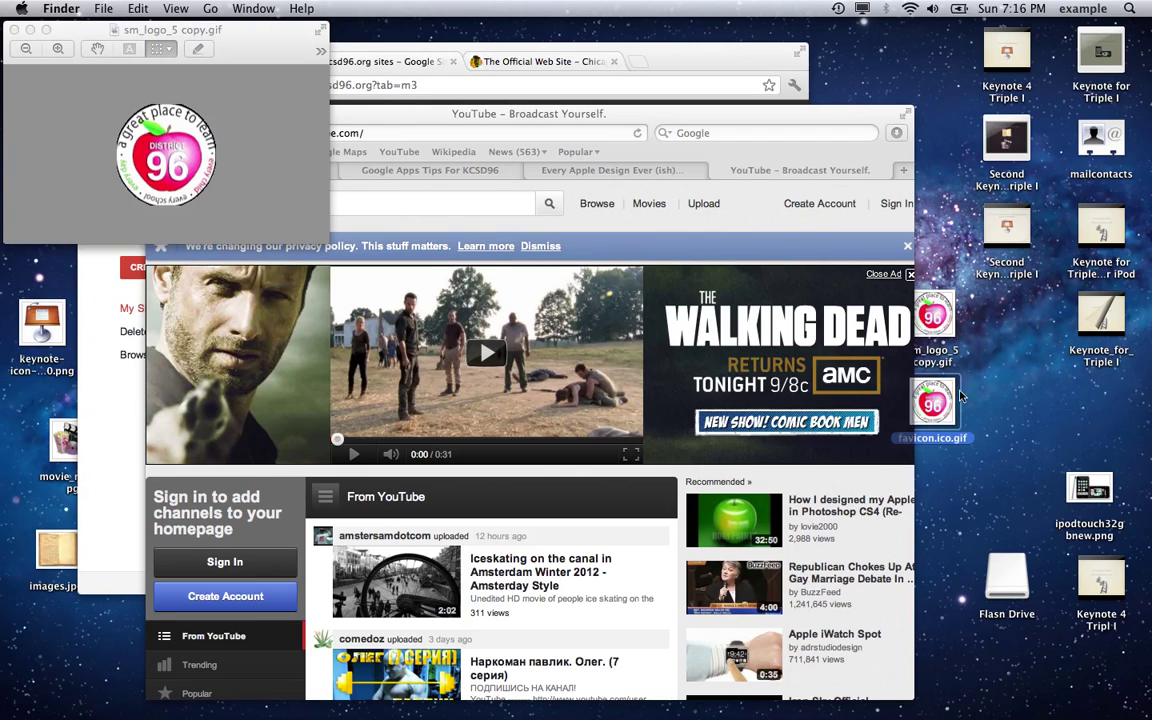
{"action": "left_click_drag", "start_coordinate": [960, 397], "coordinate": [1028, 440]}
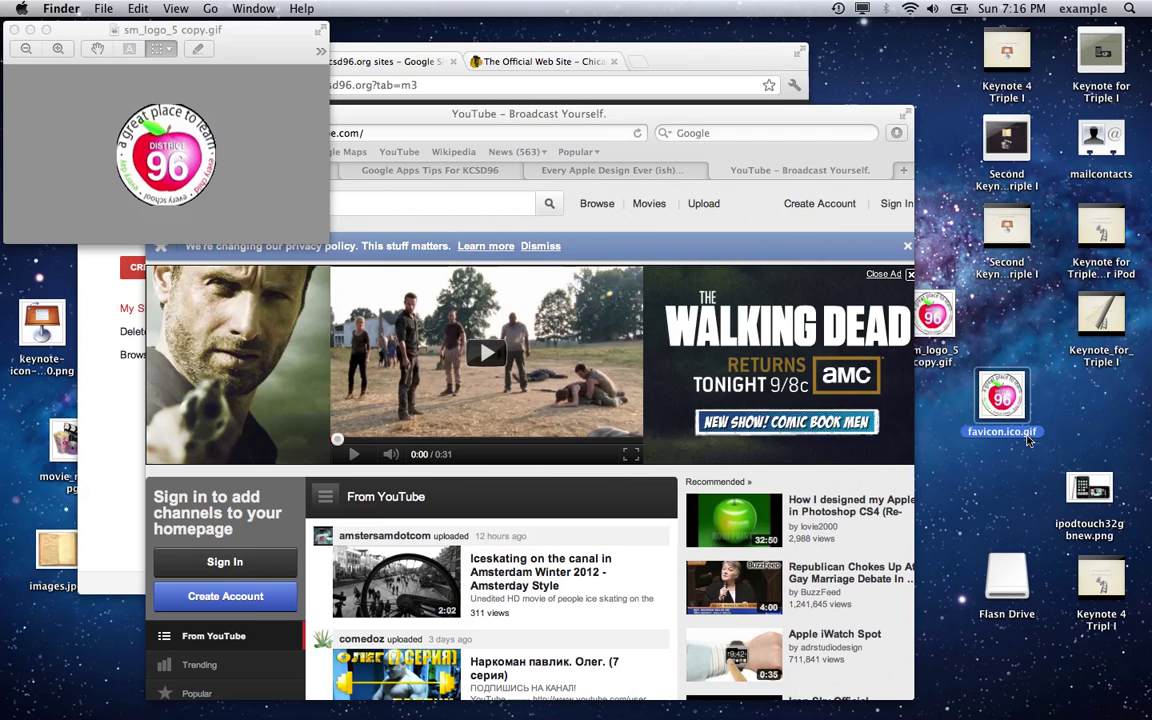
{"action": "left_click", "coordinate": [1026, 433]}
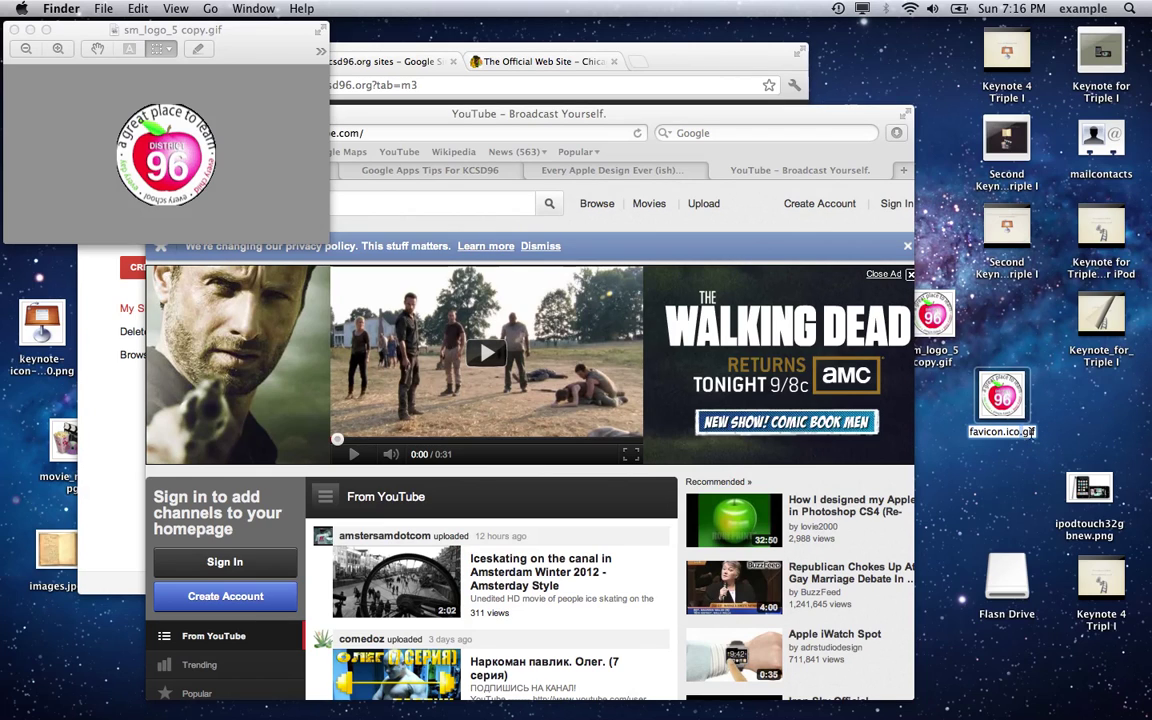
{"action": "key", "text": "BackSpace"}
{"action": "key", "text": "BackSpace"}
{"action": "key", "text": "BackSpace"}
{"action": "key", "text": "BackSpace"}
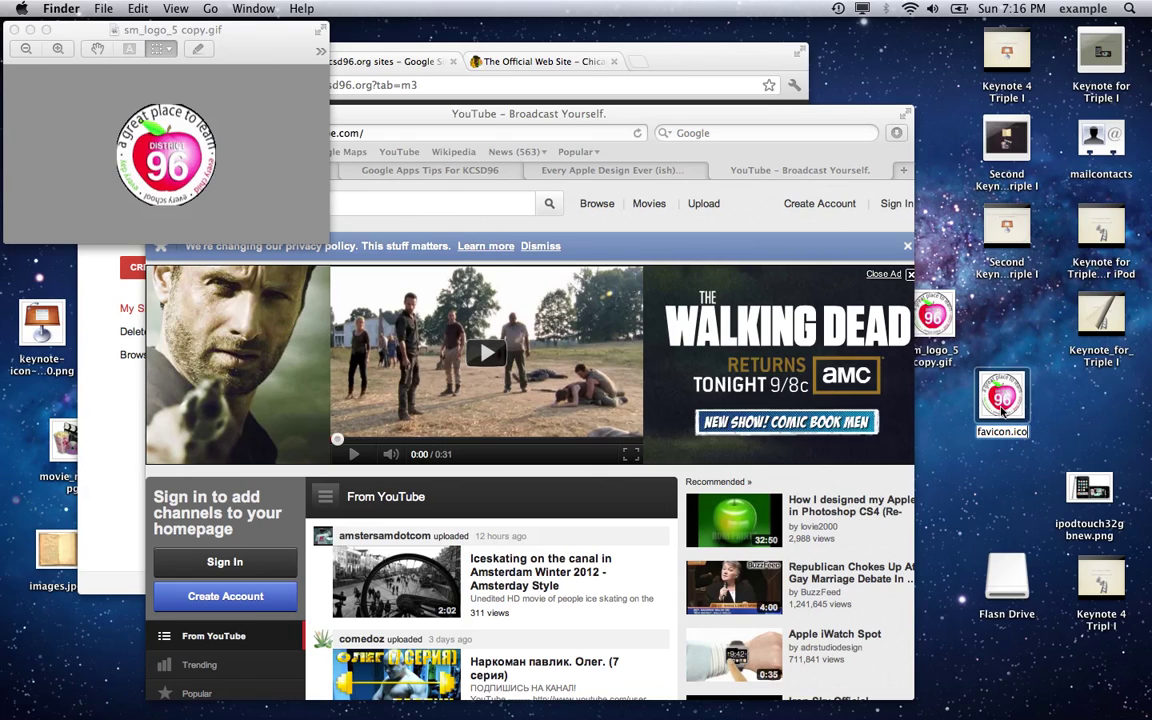
{"action": "key", "text": "Return"}
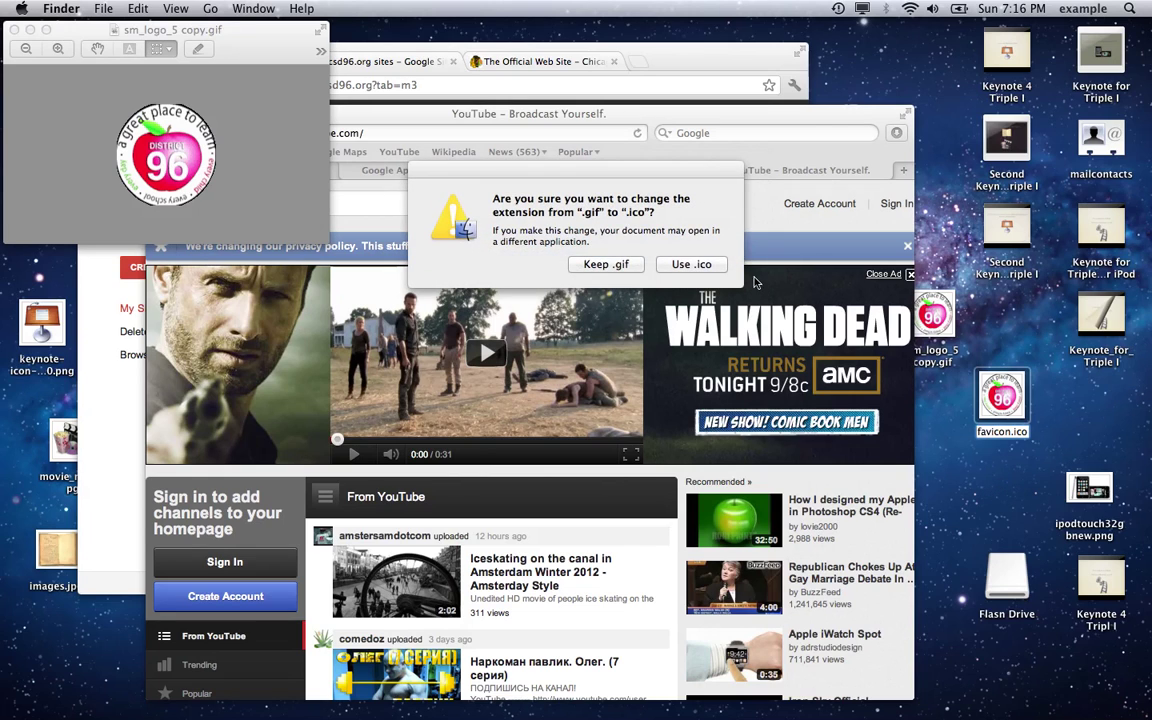
{"action": "left_click", "coordinate": [689, 265]}
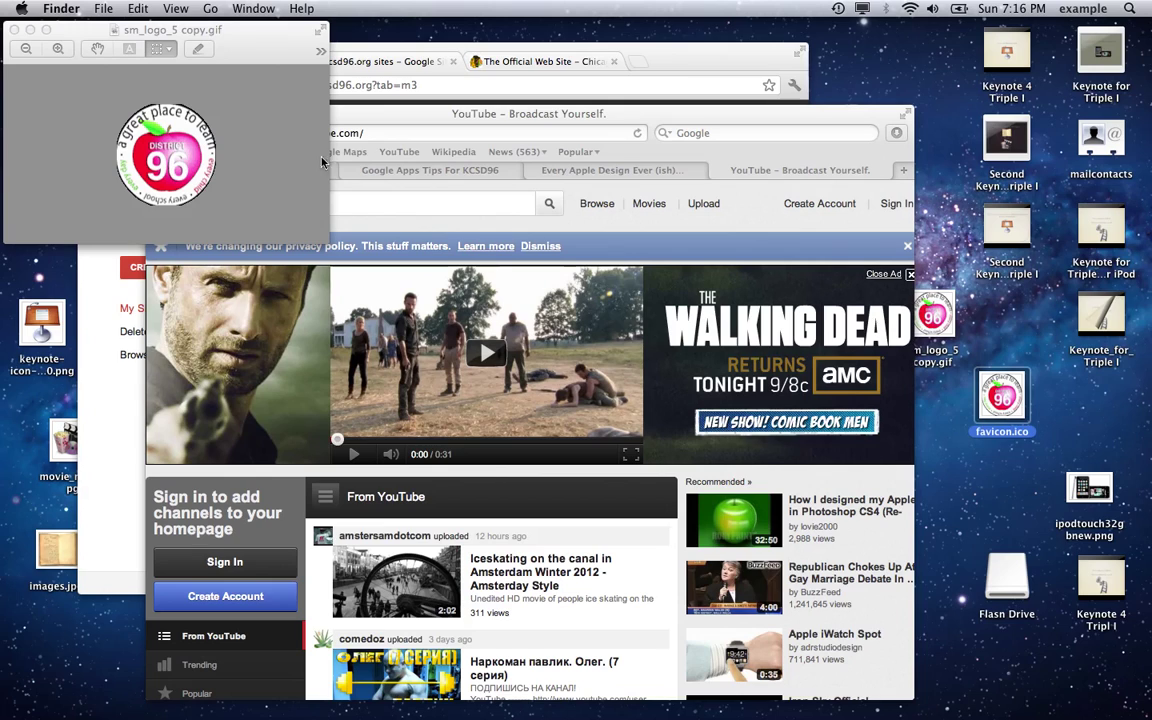
{"action": "left_click", "coordinate": [14, 31]}
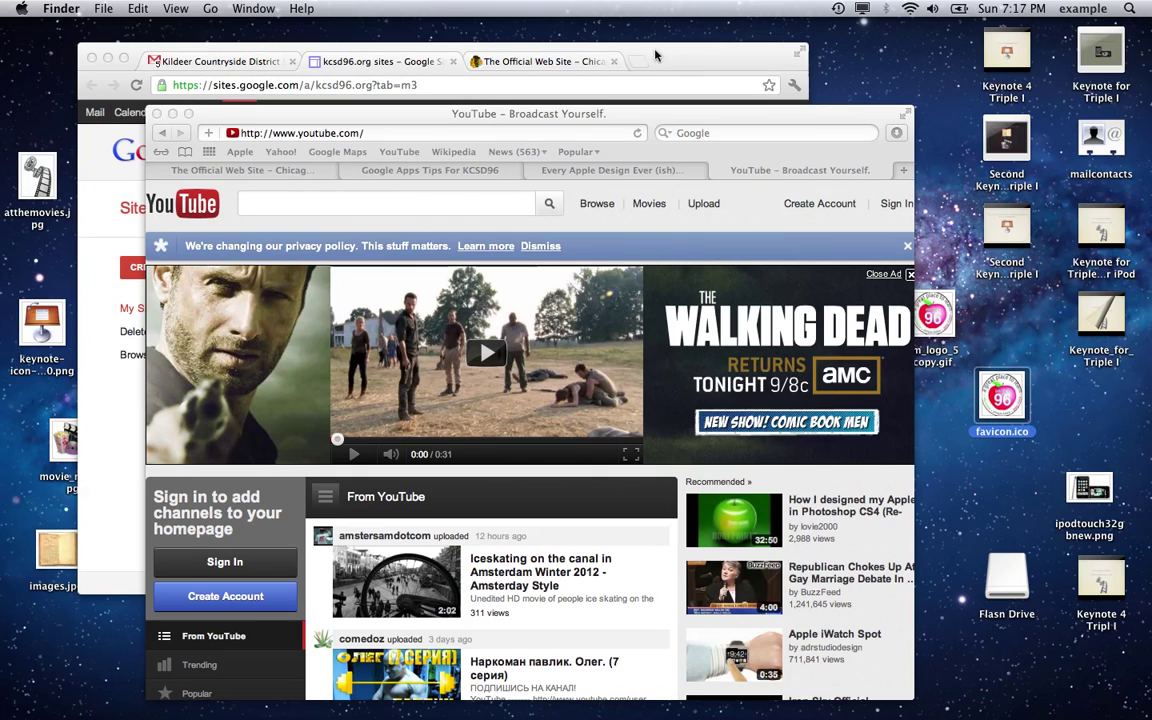
Open example test site in Chrome and choose Manage site from the More menu.
{"action": "left_click", "coordinate": [689, 60]}
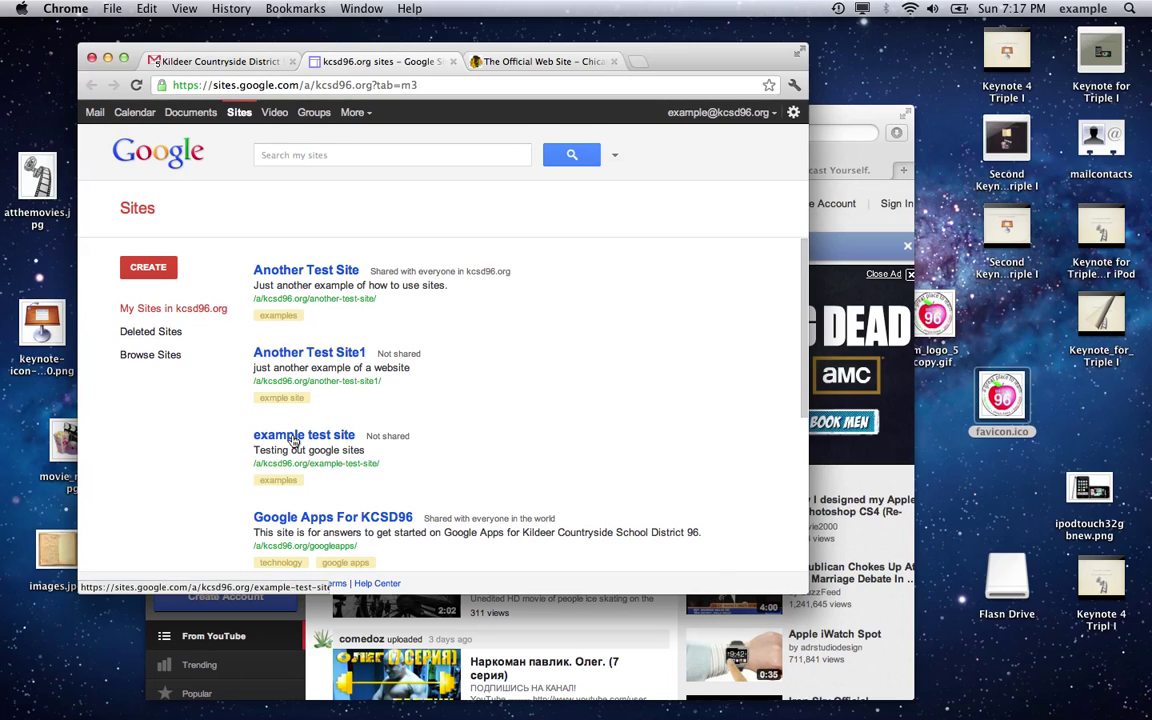
{"action": "left_click", "coordinate": [293, 441]}
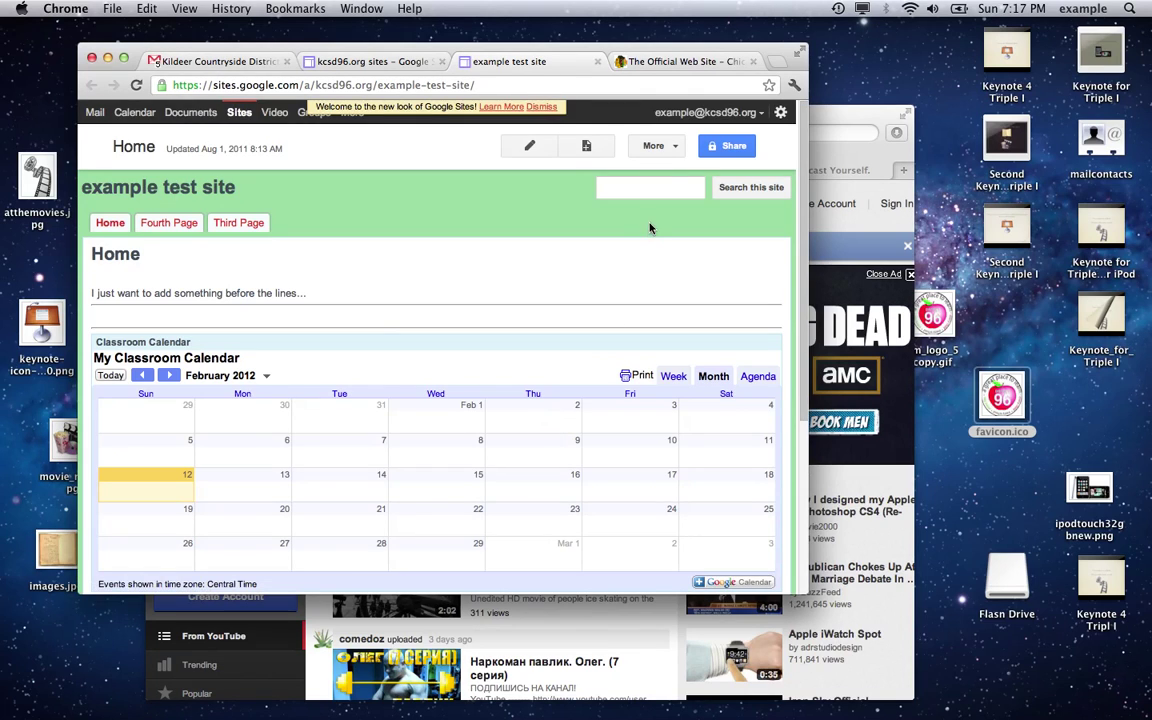
{"action": "left_click", "coordinate": [677, 151]}
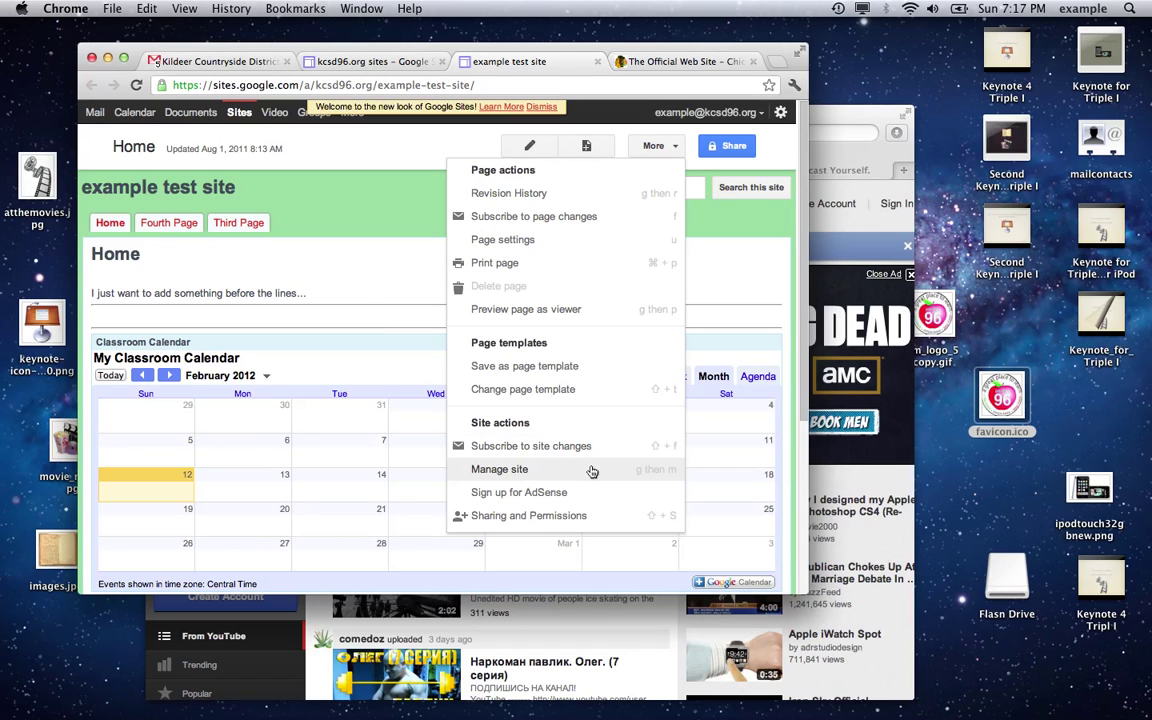
{"action": "left_click", "coordinate": [499, 469]}
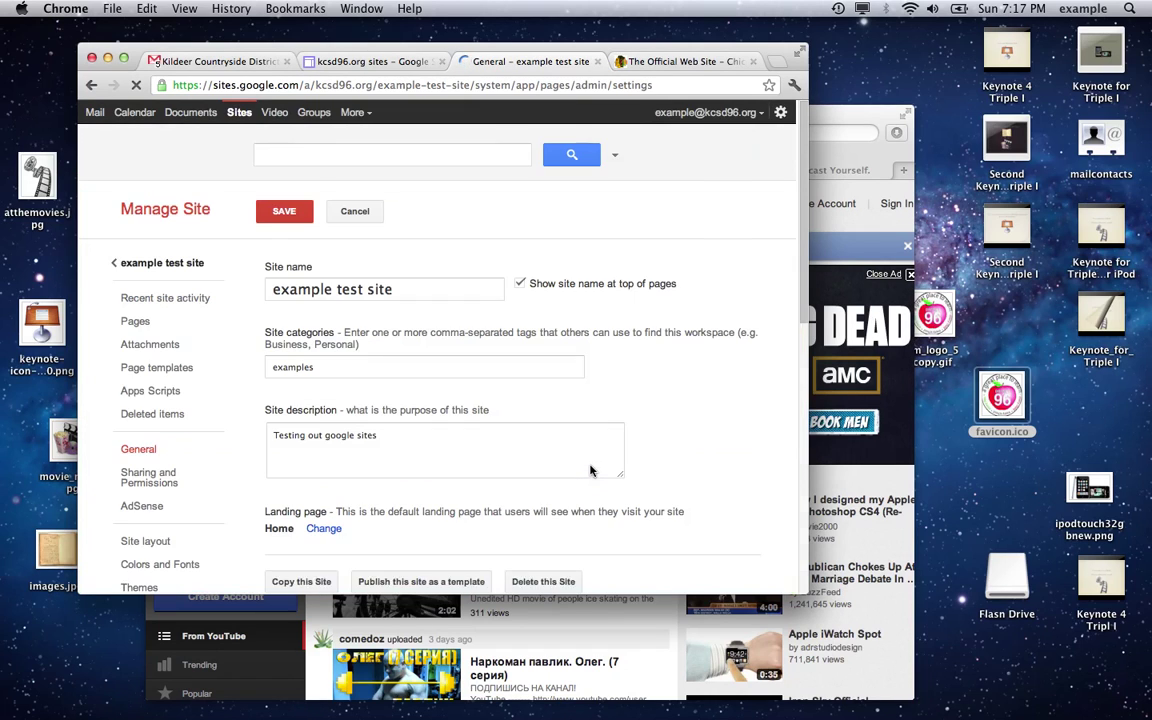
Upload favicon.ico from the Desktop as a site attachment, then return to example test site.
{"action": "left_click", "coordinate": [161, 345]}
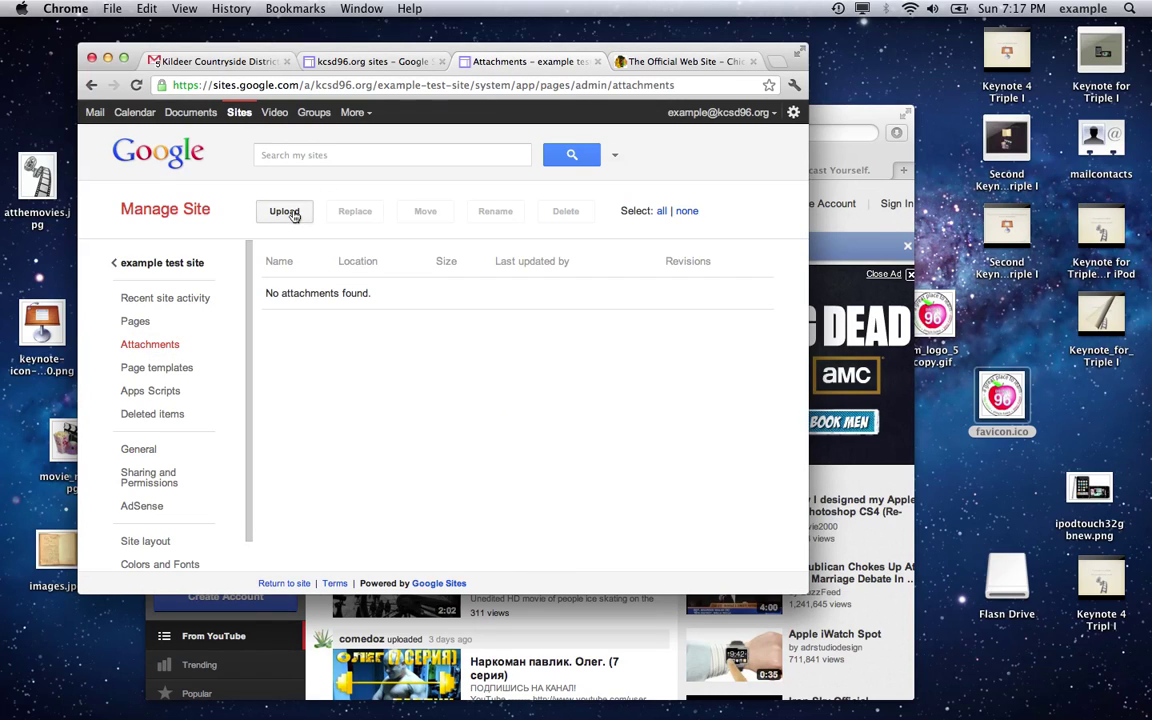
{"action": "left_click", "coordinate": [285, 212]}
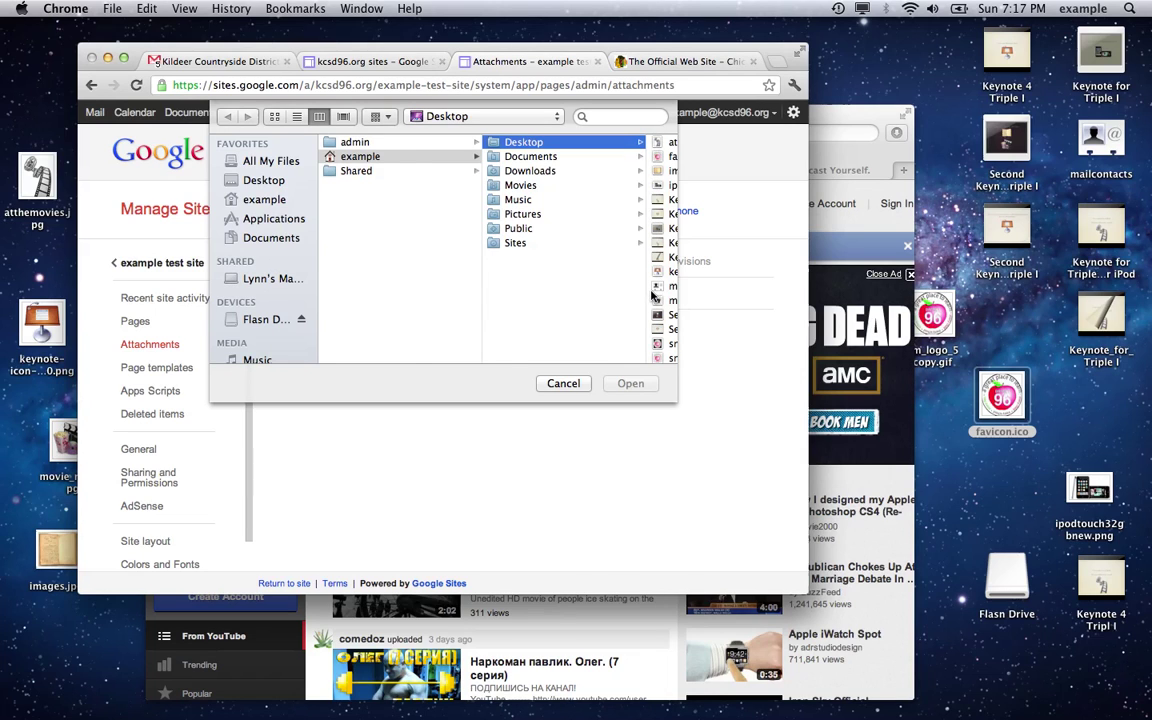
{"action": "key", "text": "Right"}
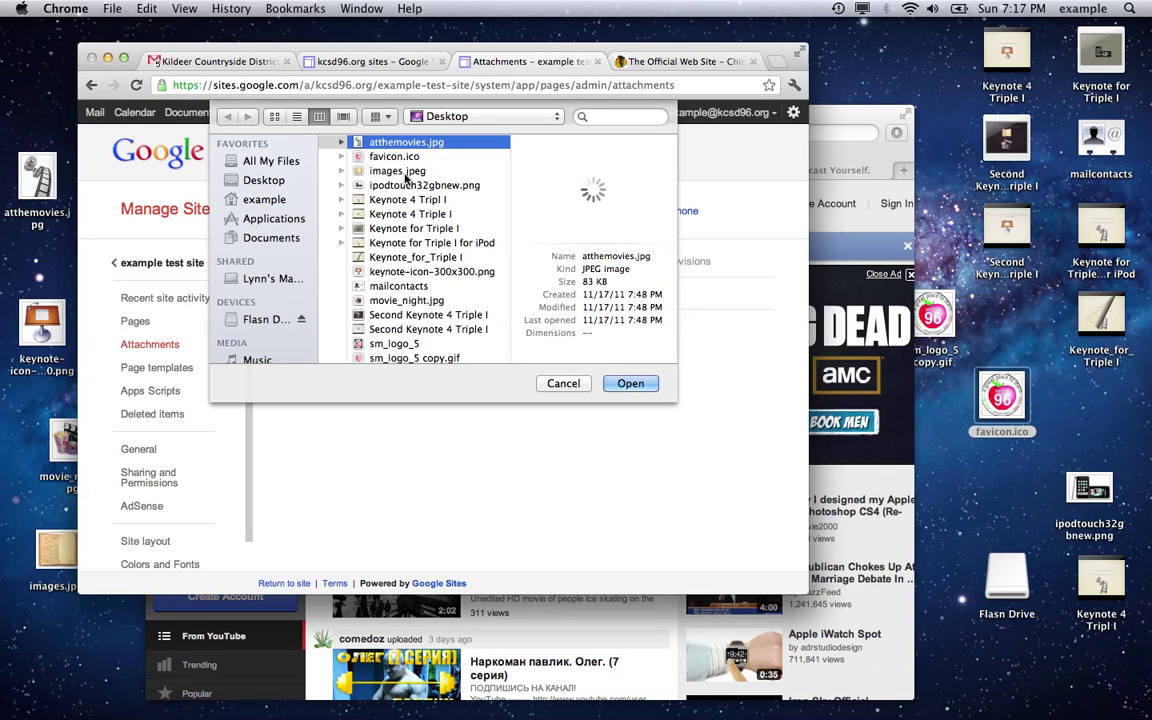
{"action": "left_click", "coordinate": [398, 158]}
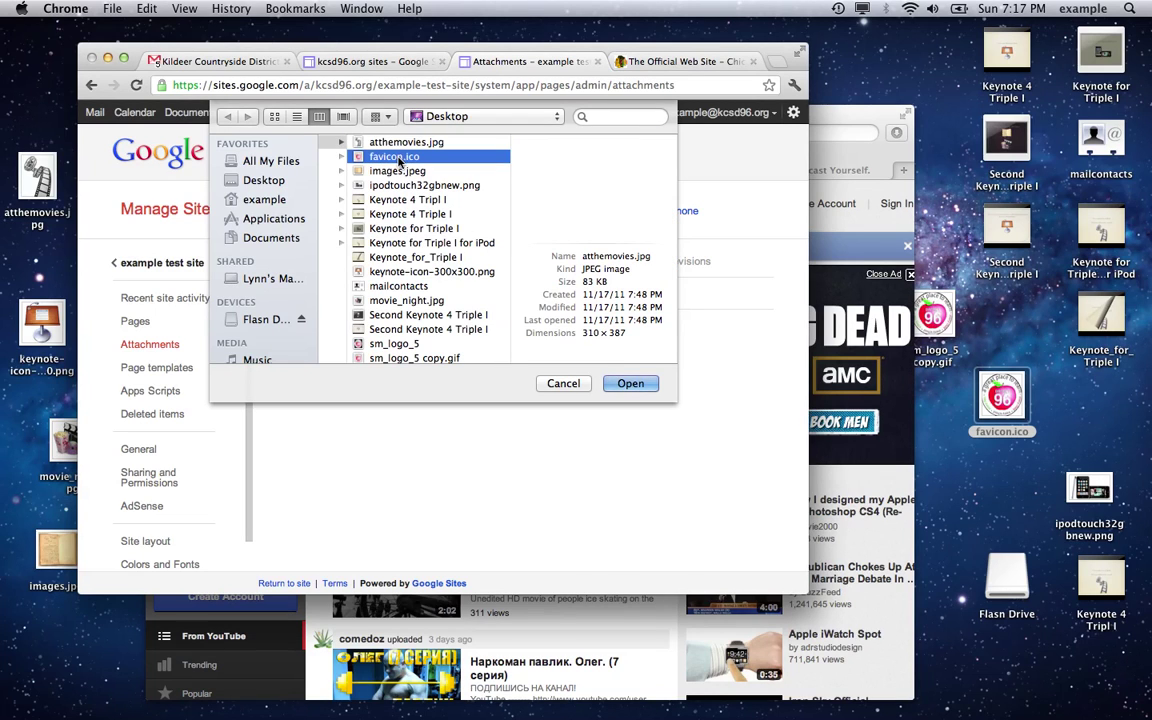
{"action": "left_click", "coordinate": [636, 387]}
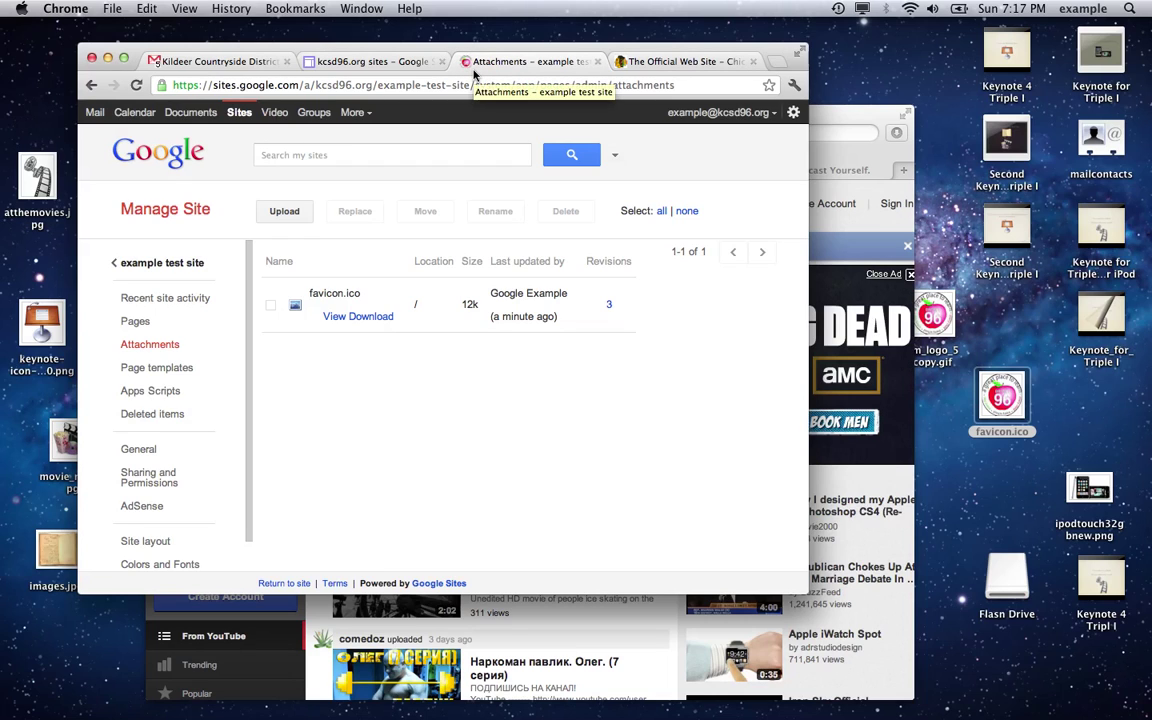
{"action": "left_click", "coordinate": [173, 268]}
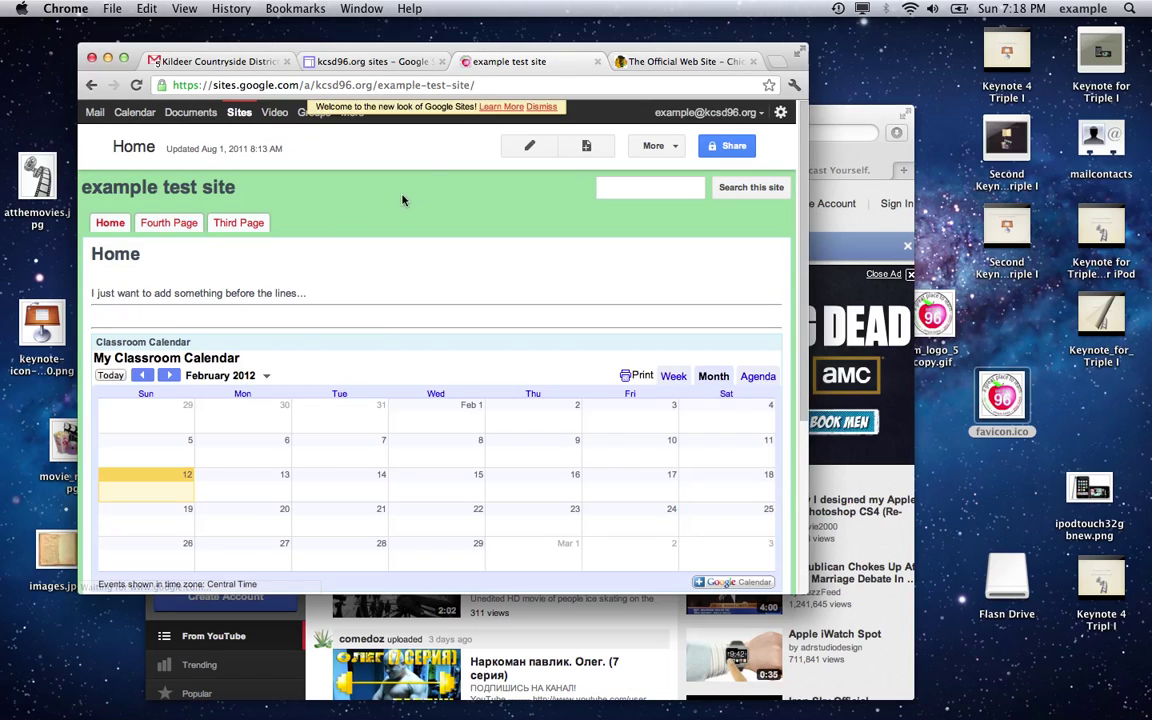